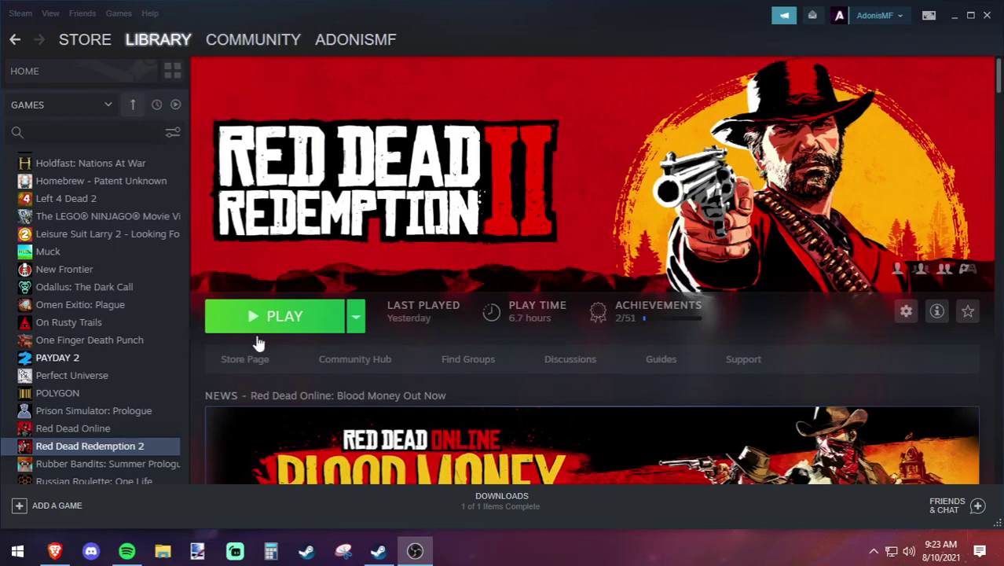
Browse Red Dead Redemption 2's local files from its Steam Properties to open the D: install folder.
click(905, 311)
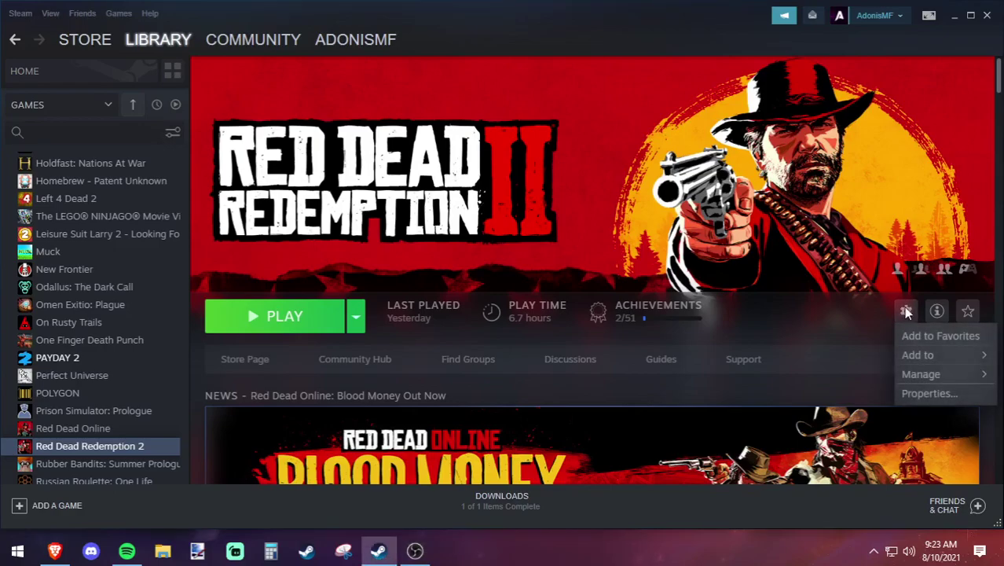
click(929, 393)
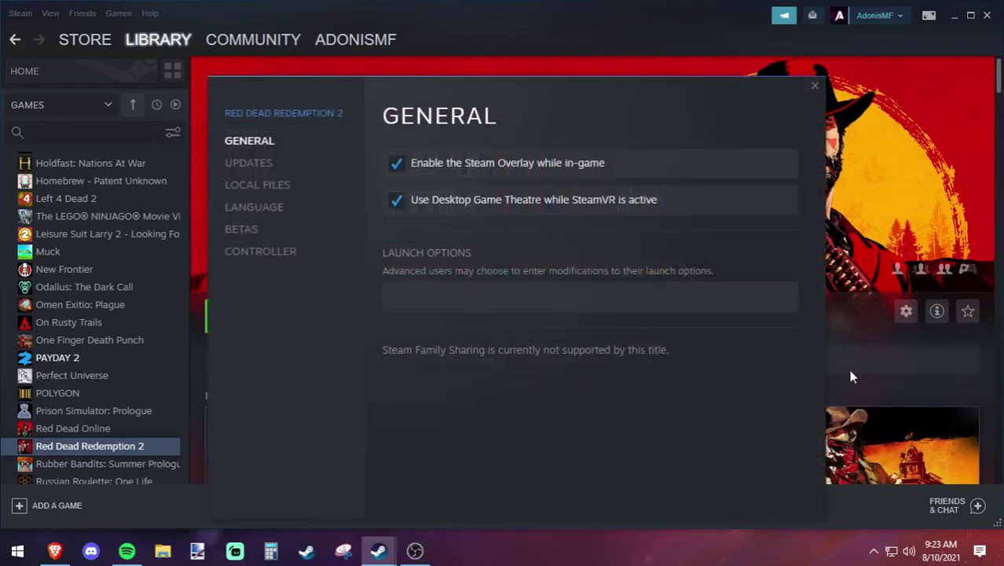
click(275, 189)
click(707, 165)
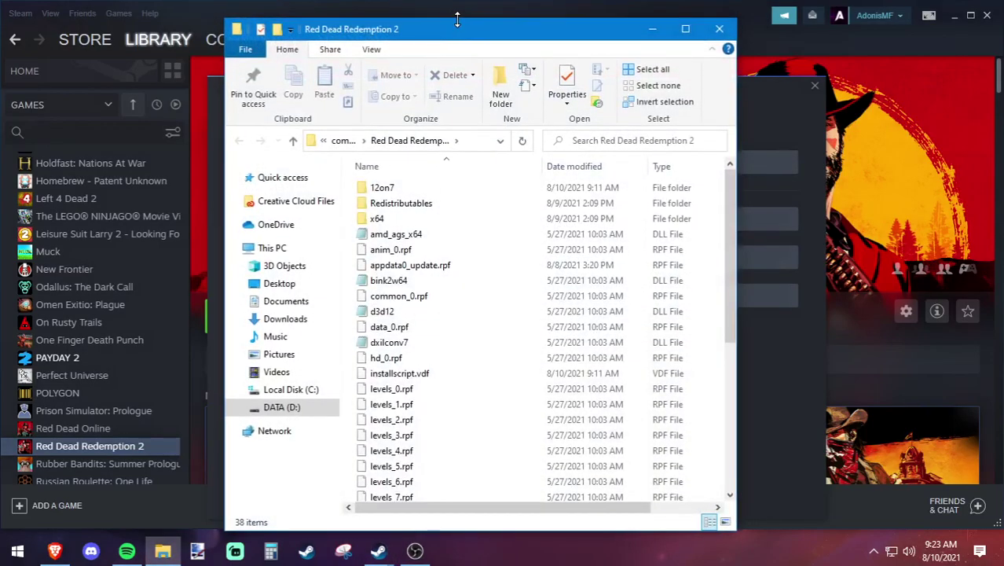
mouse_move(447, 32)
mouse_down()
mouse_move(513, 25)
mouse_move(505, 29)
mouse_up()
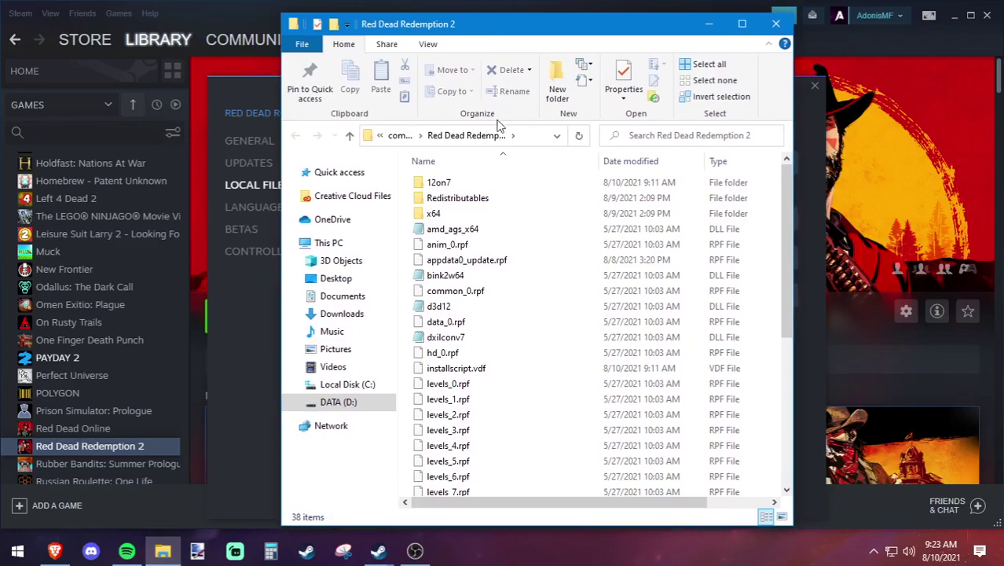
Cut d3d12 from the 12on7 folder.
click(450, 188)
double_click(450, 189)
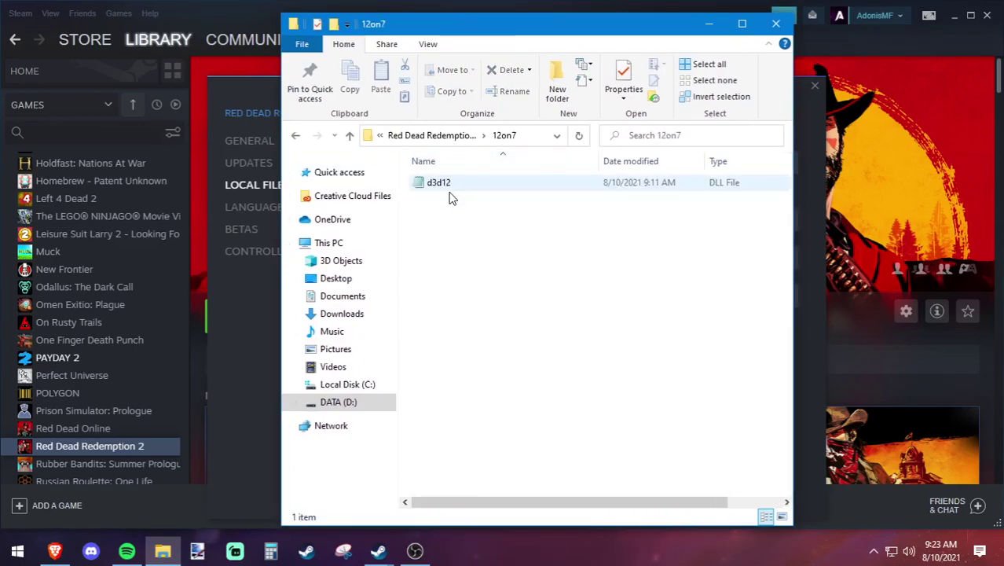
right_click(457, 185)
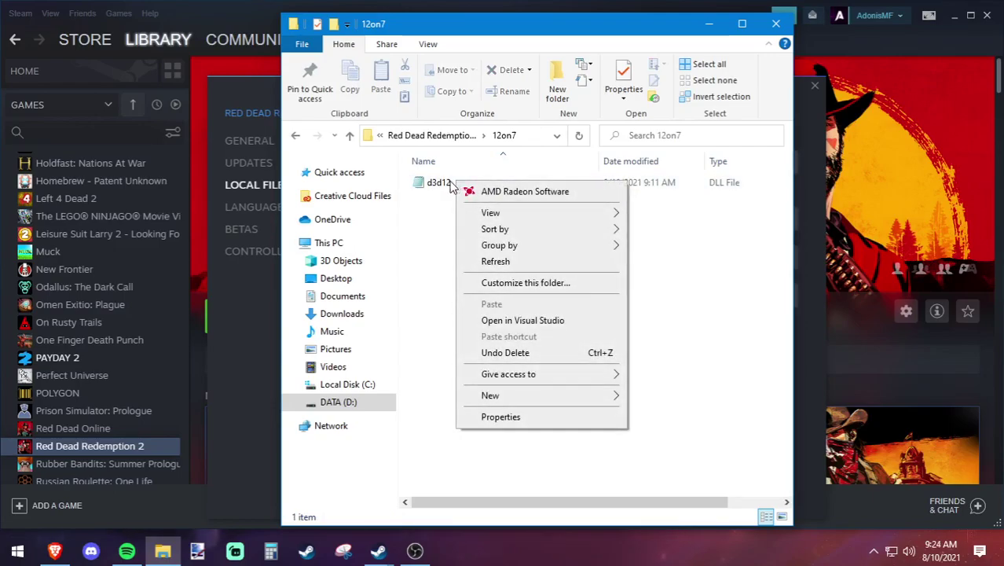
click(438, 182)
right_click(437, 182)
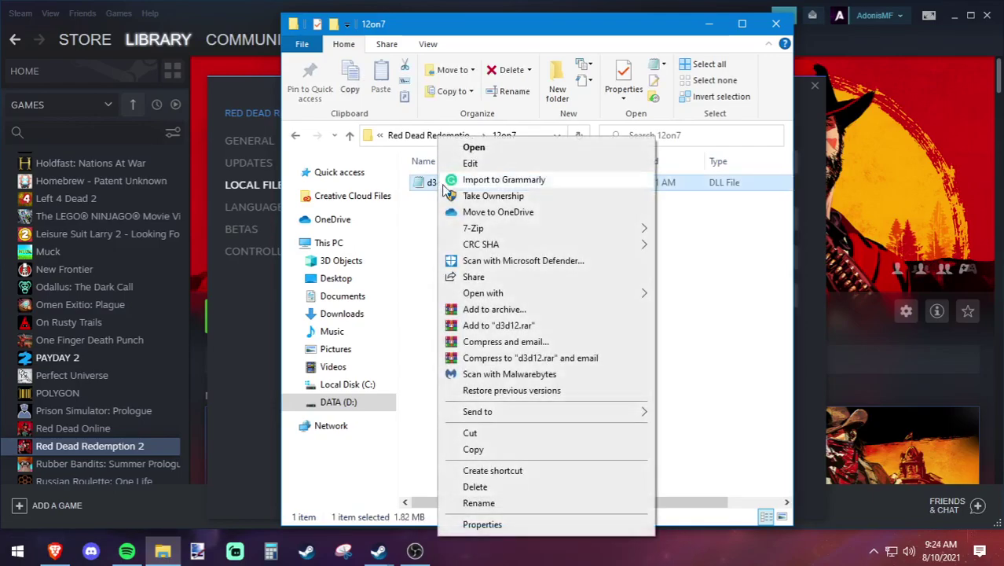
click(494, 432)
Paste d3d12 into the Red Dead Redemption 2 folder, replacing the existing d3d12.dll.
click(431, 135)
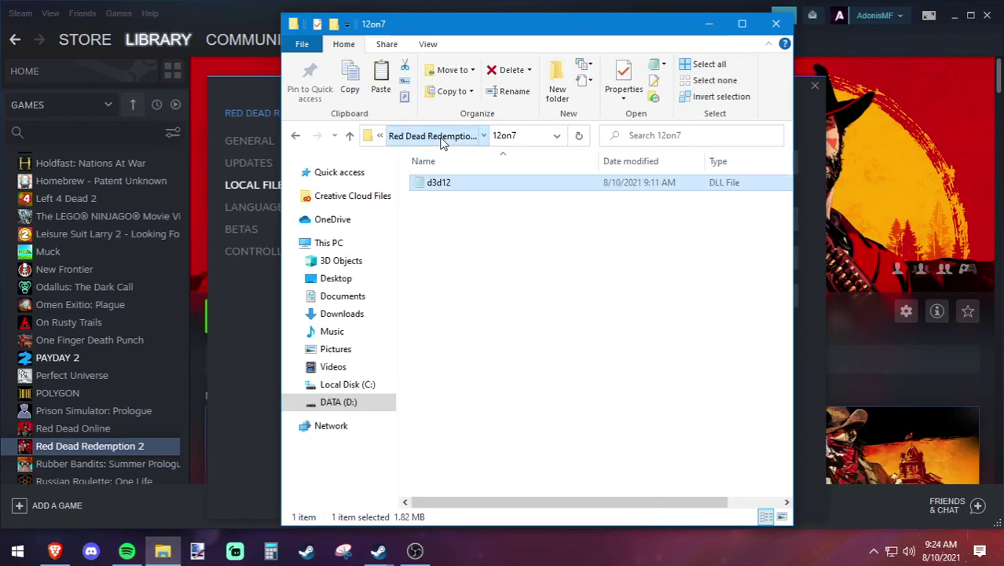
right_click(776, 227)
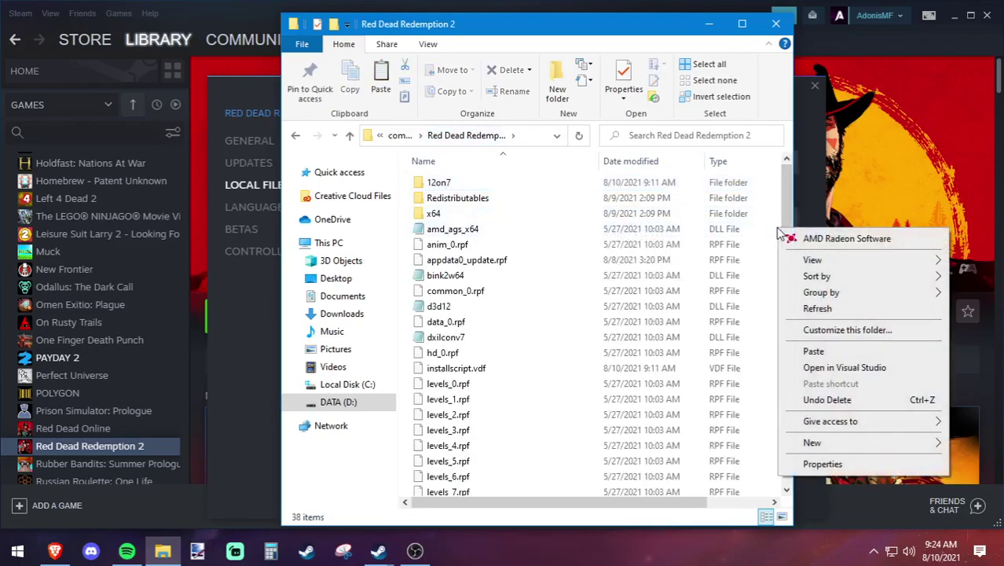
click(810, 353)
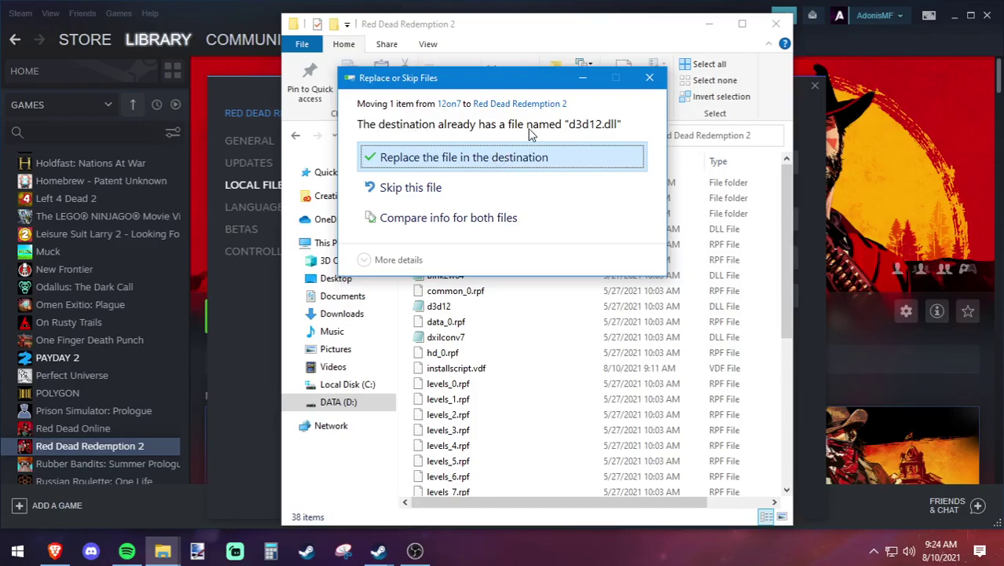
click(464, 158)
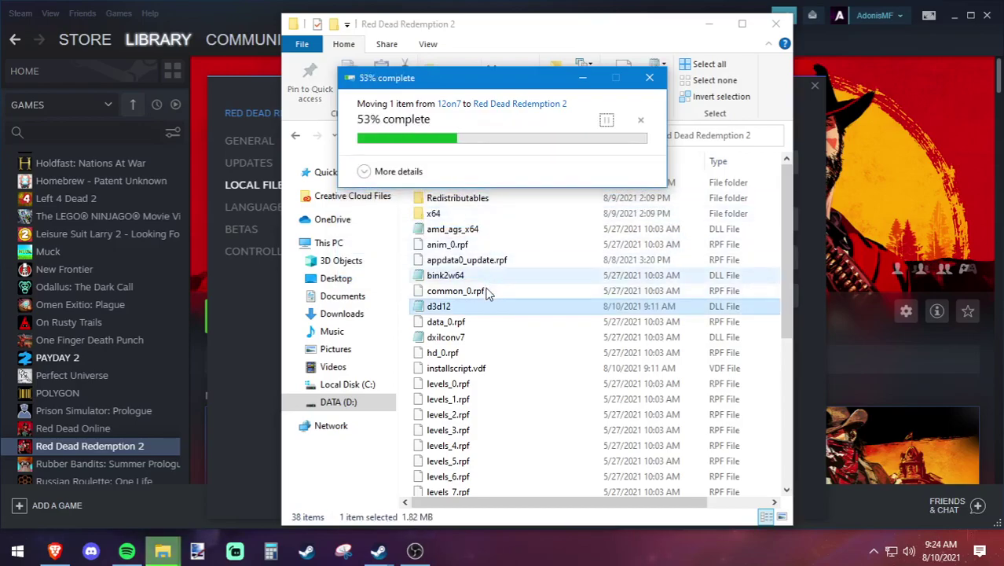
Scroll through the game folder and briefly view its Properties dialog.
scroll(480, 275, down, 2)
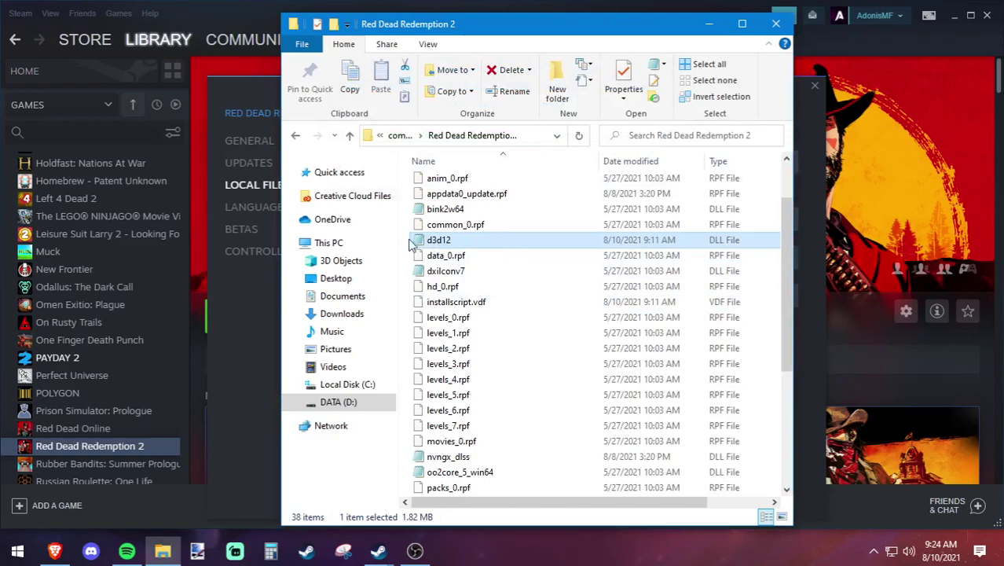
scroll(458, 246, down, 5)
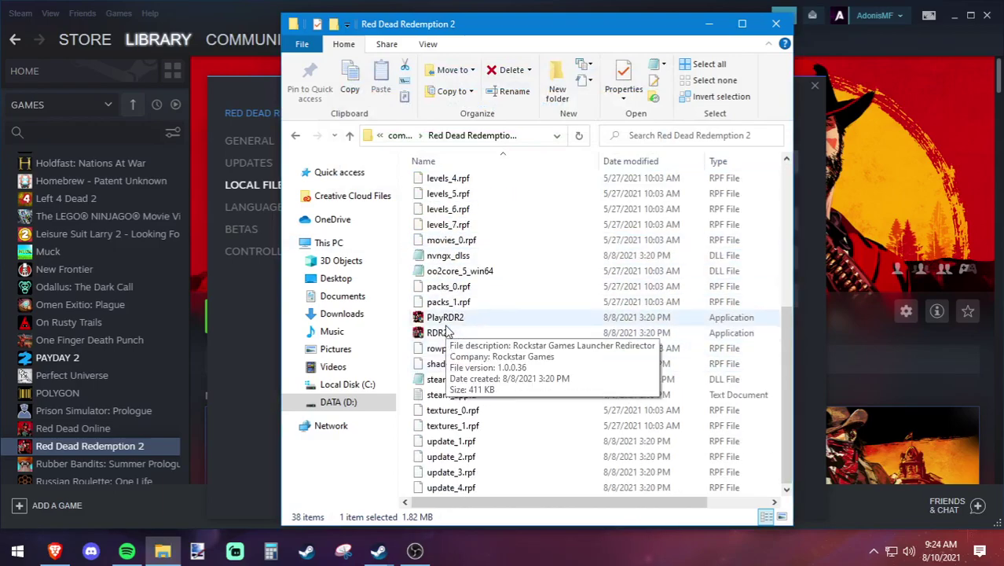
scroll(491, 319, up, 6)
scroll(496, 318, down, 5)
right_click(453, 334)
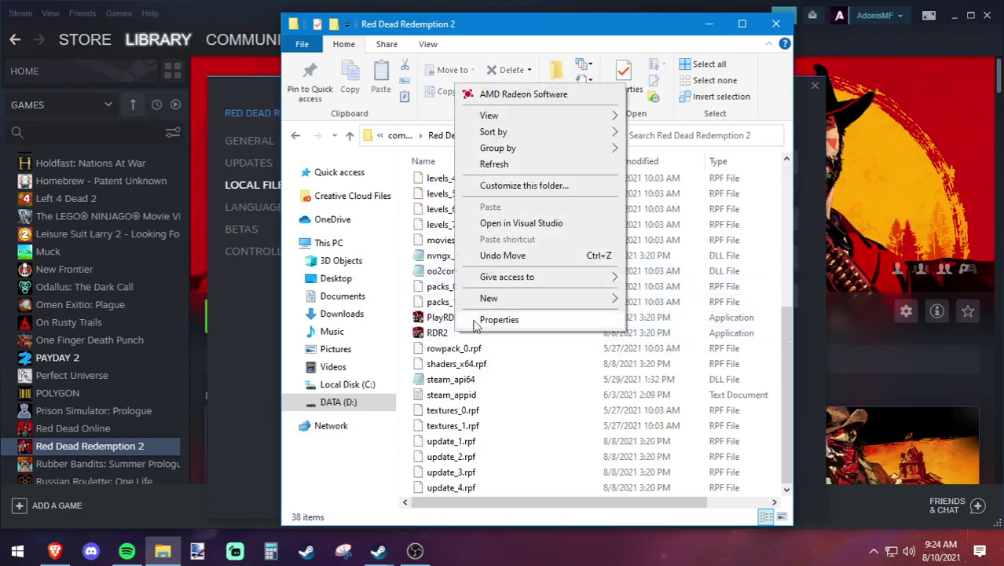
click(487, 317)
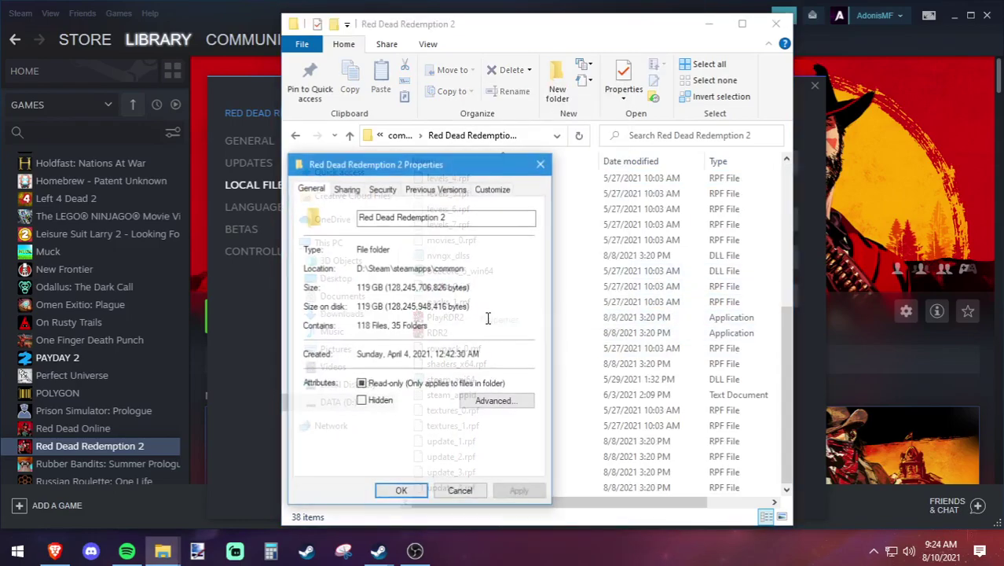
click(540, 164)
Check that RDR2's compatibility settings have fullscreen optimizations disabled.
right_click(432, 332)
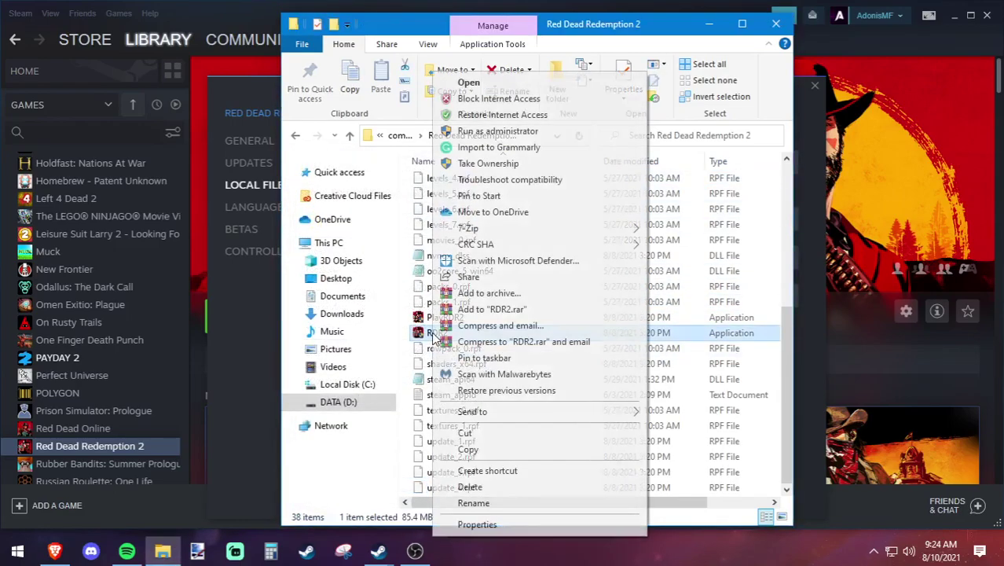
click(475, 521)
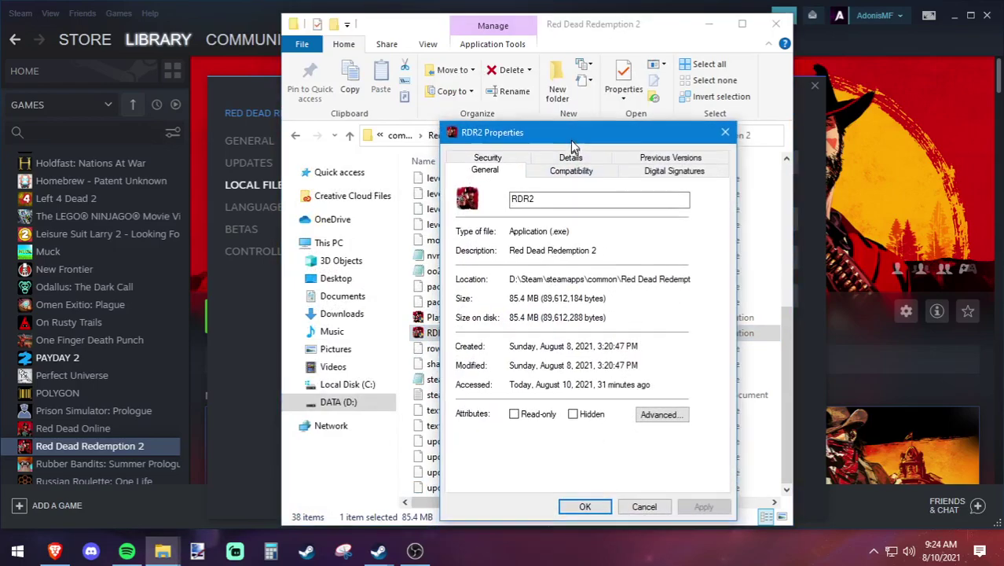
drag(570, 154, 567, 133)
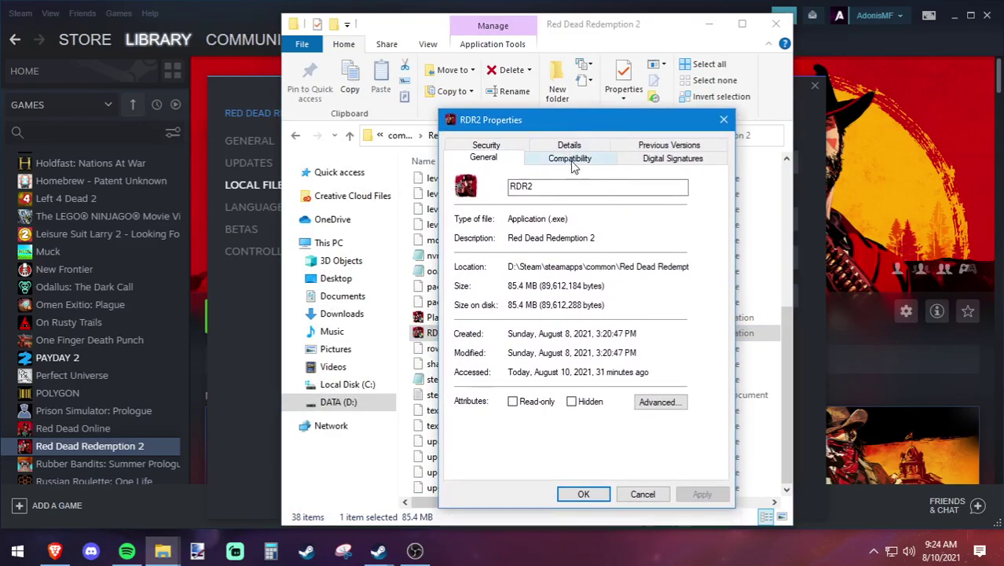
click(572, 160)
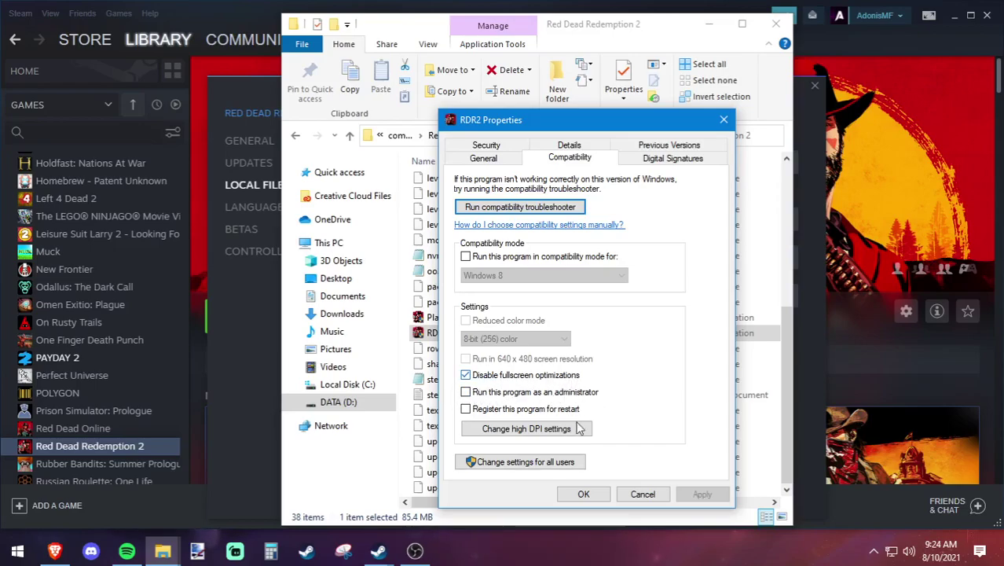
key(Return)
Confirm fullscreen optimizations are disabled in PlayRDR2's compatibility settings and close with OK.
right_click(438, 317)
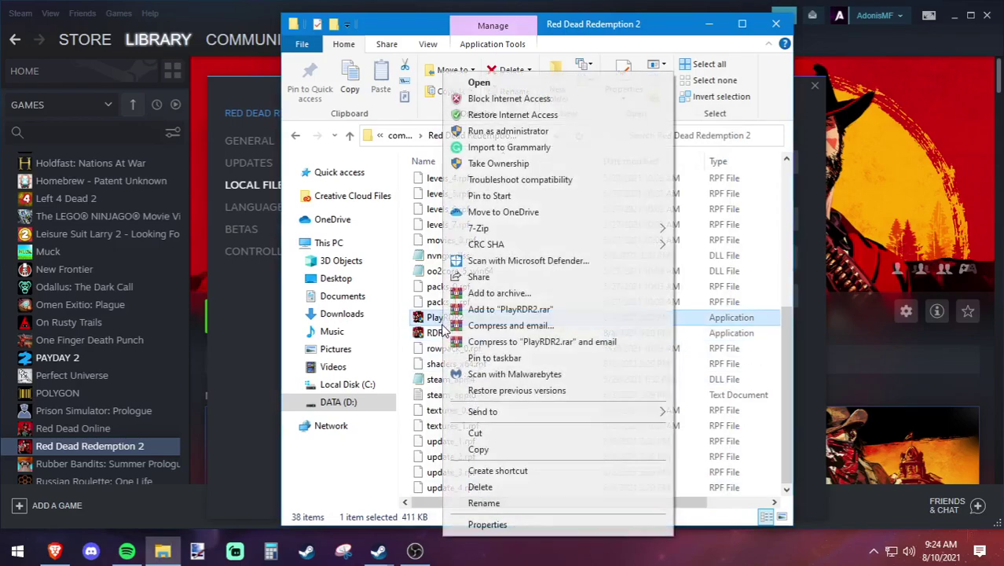
click(488, 524)
click(565, 177)
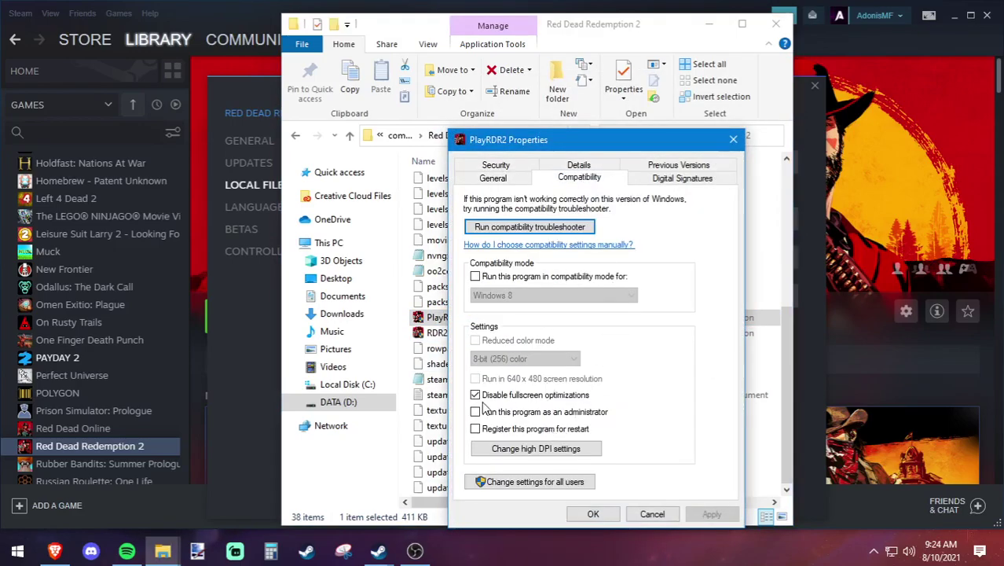
click(600, 517)
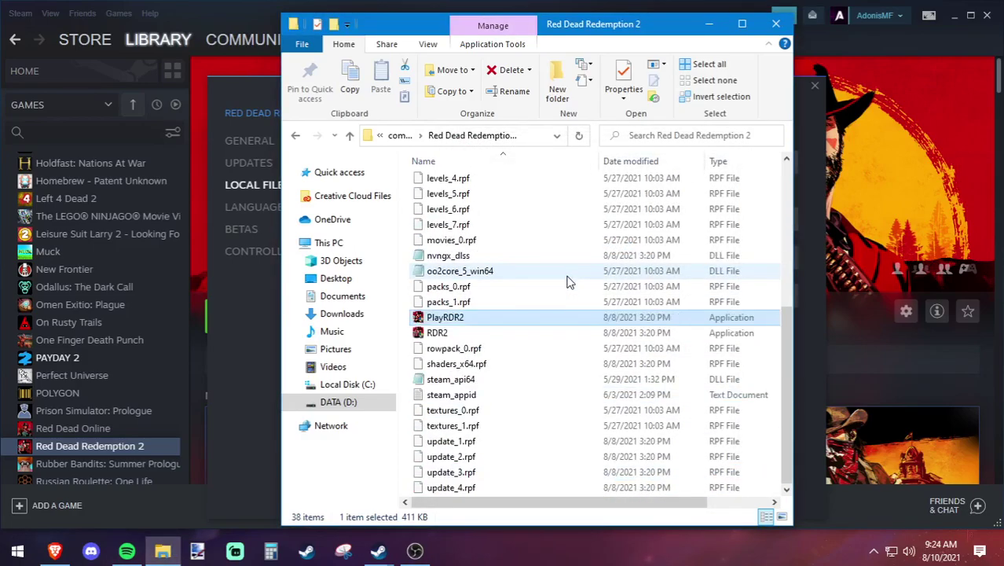
scroll(570, 279, up, 6)
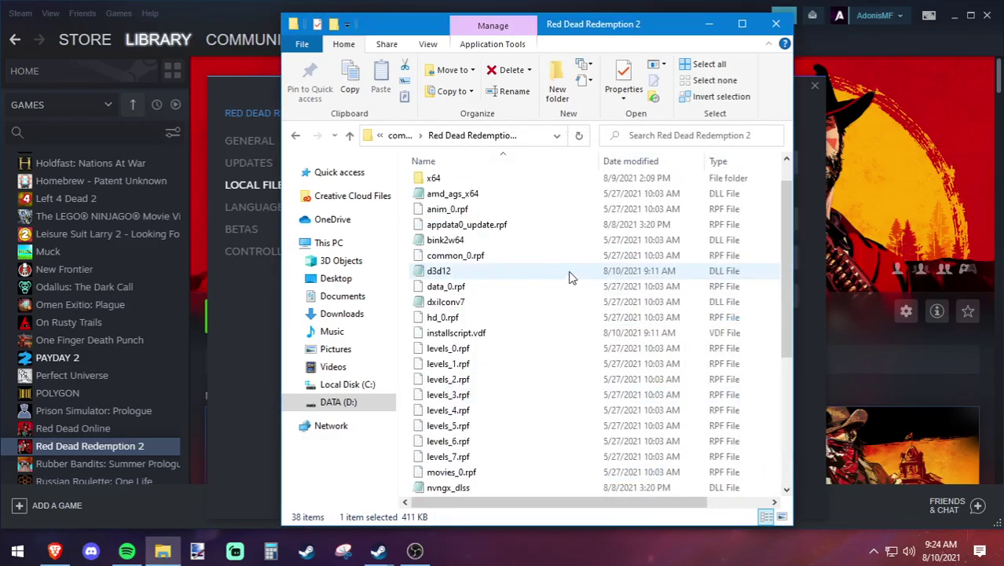
Close File Explorer and the Steam Properties dialog, then start Red Dead Redemption 2 with Play.
click(780, 27)
click(814, 85)
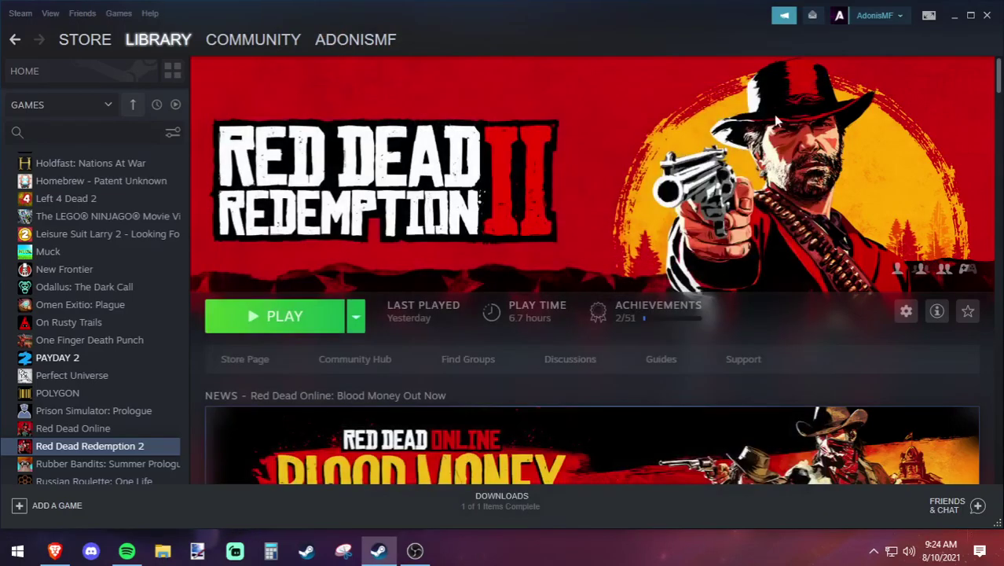
click(281, 317)
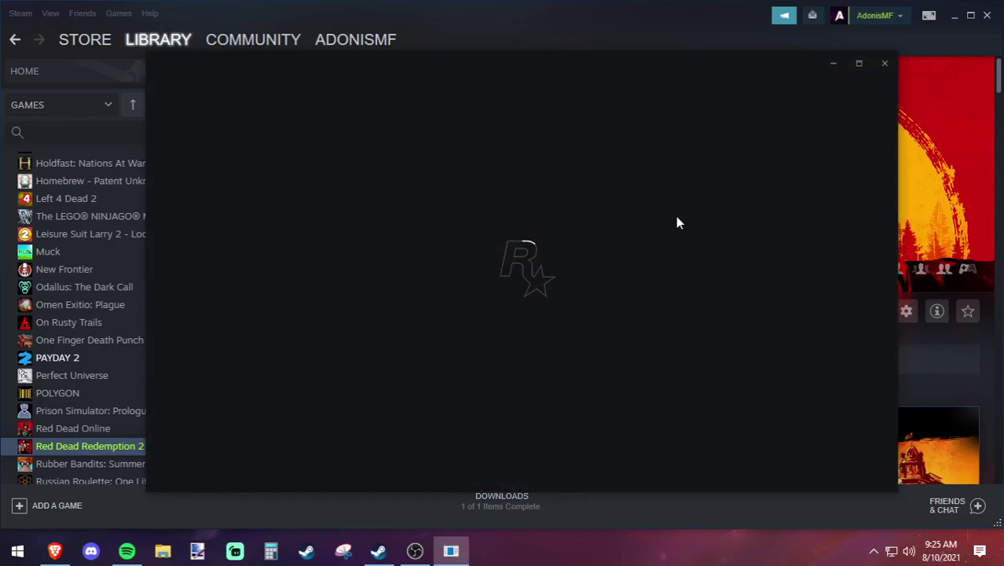
Move the Rockstar Games Launcher window while the game loads to its title screen.
drag(546, 65, 565, 49)
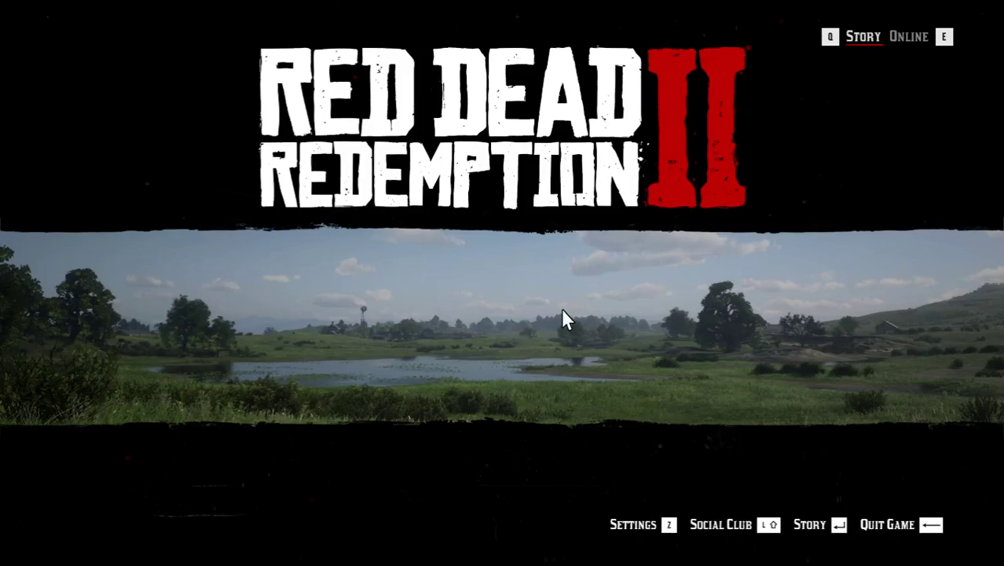
Quit Red Dead Redemption 2 from the title screen with Backspace.
key(BackSpace)
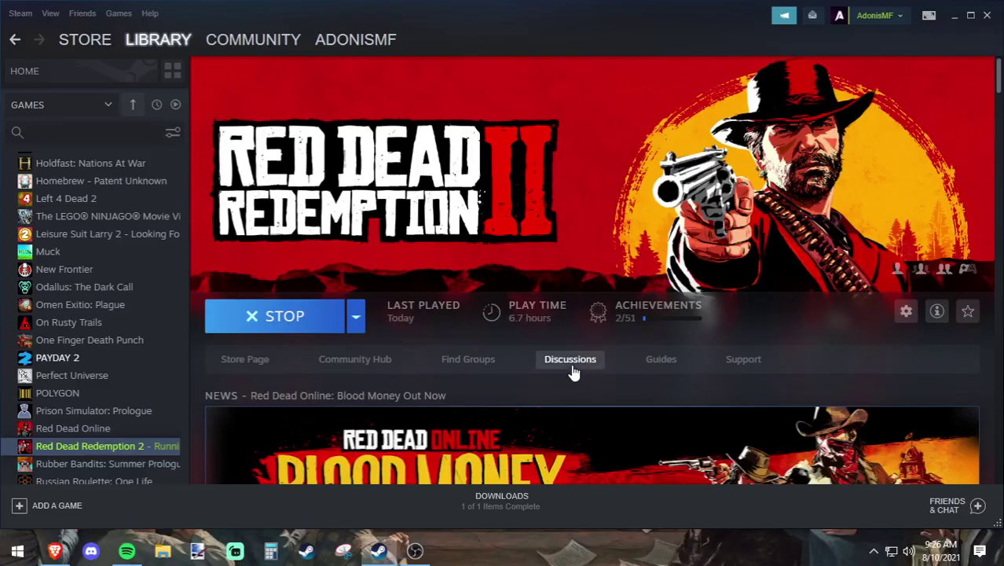
scroll(572, 369, down, 3)
scroll(572, 365, up, 3)
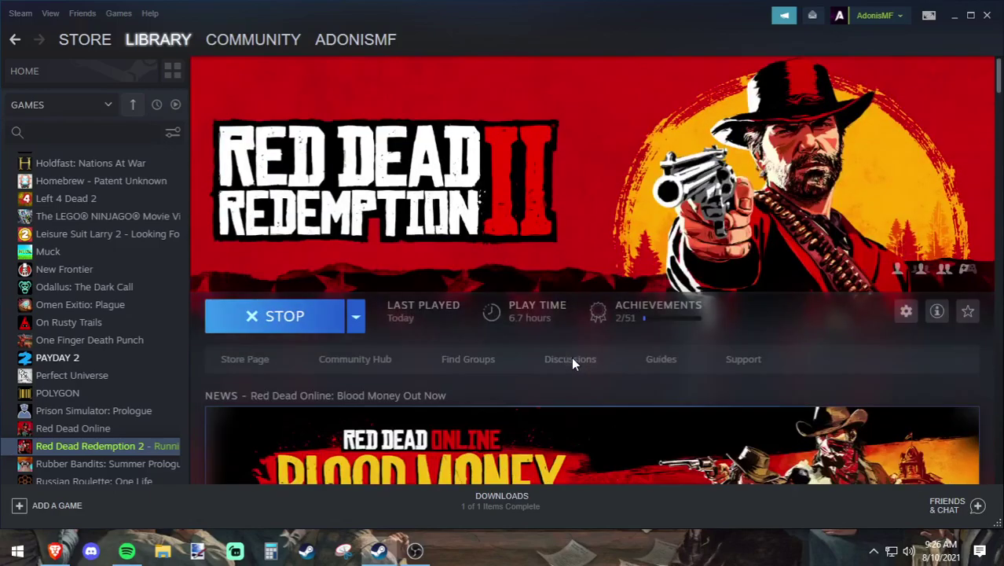